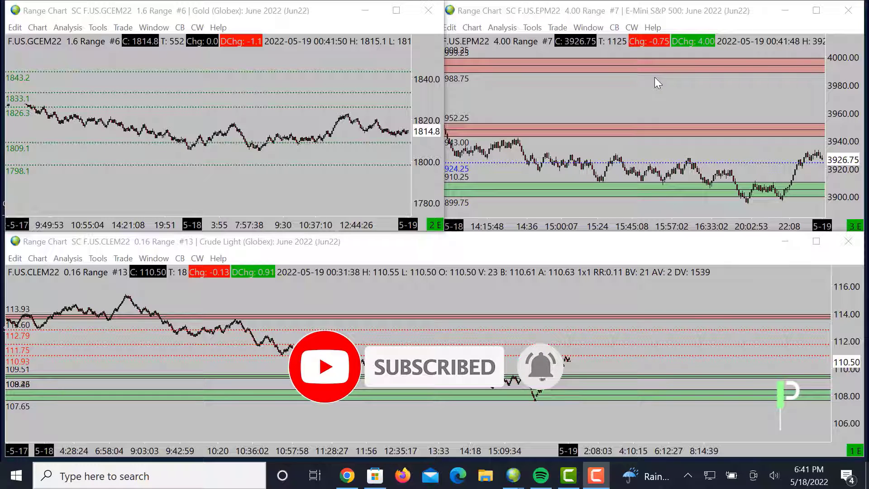
# Maximize the E-Mini S&P 500 chart and compress its price scale to reveal the upper zones
pyautogui.doubleClick(636, 11)
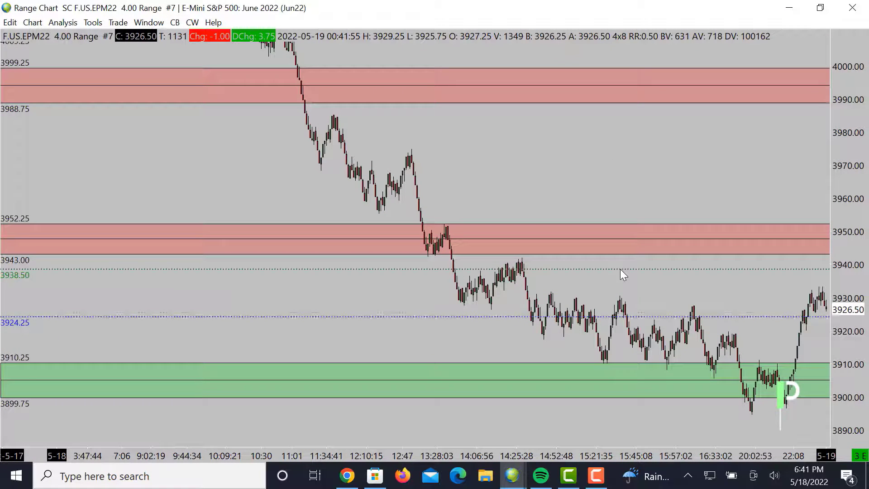
pyautogui.moveTo(624, 269); pyautogui.dragTo(519, 280)
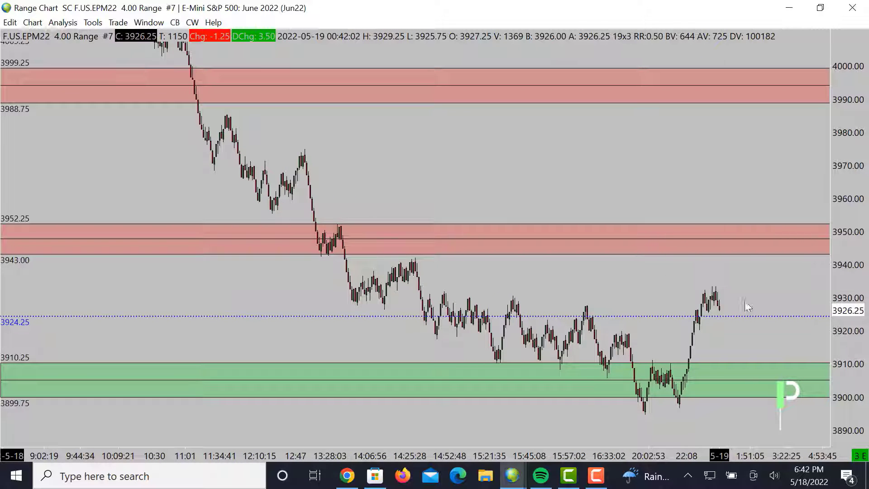
pyautogui.moveTo(835, 346); pyautogui.dragTo(836, 364)
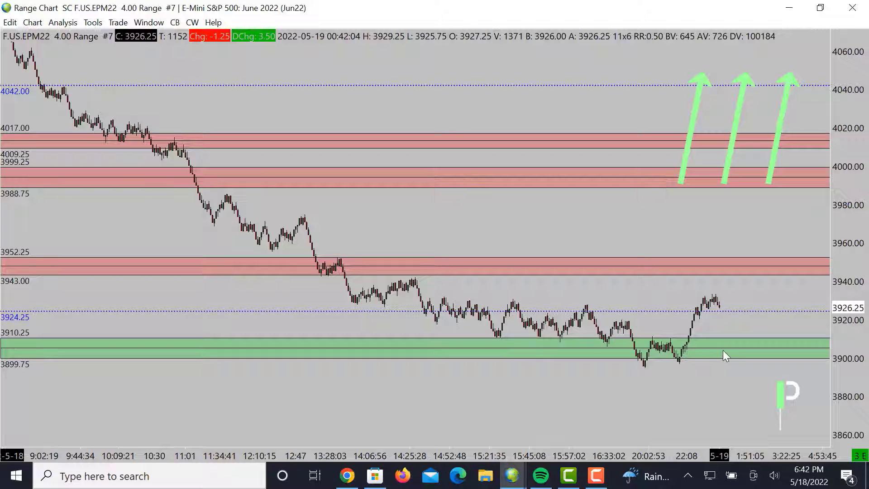
# Draw a dashed path from the last bar up into the 3943–3952 red zone and back down
pyautogui.click(719, 310)
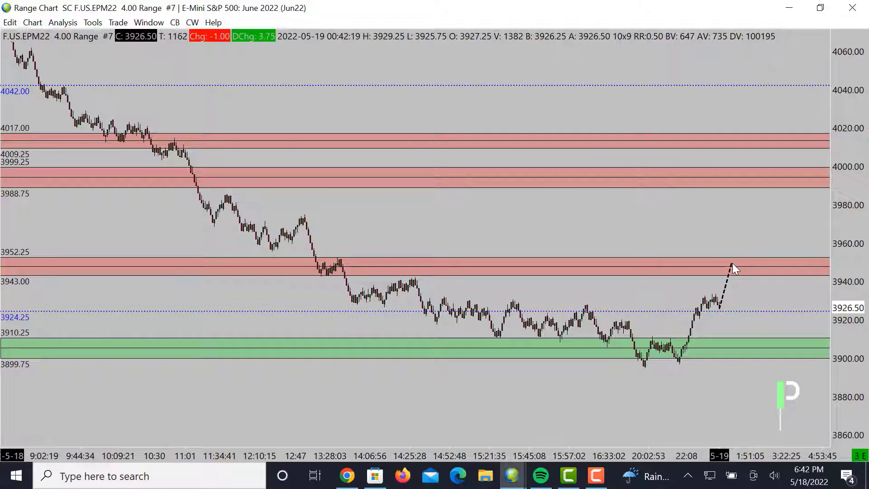
pyautogui.click(731, 264)
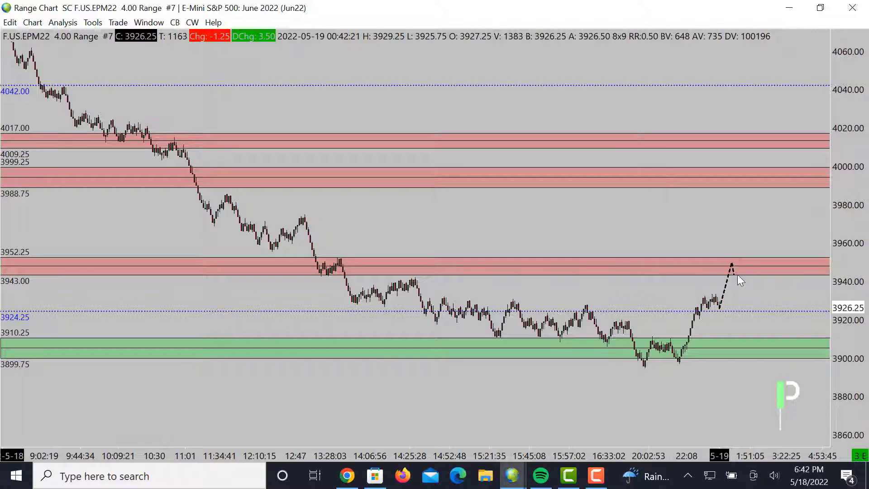
pyautogui.click(752, 257)
pyautogui.click(763, 309)
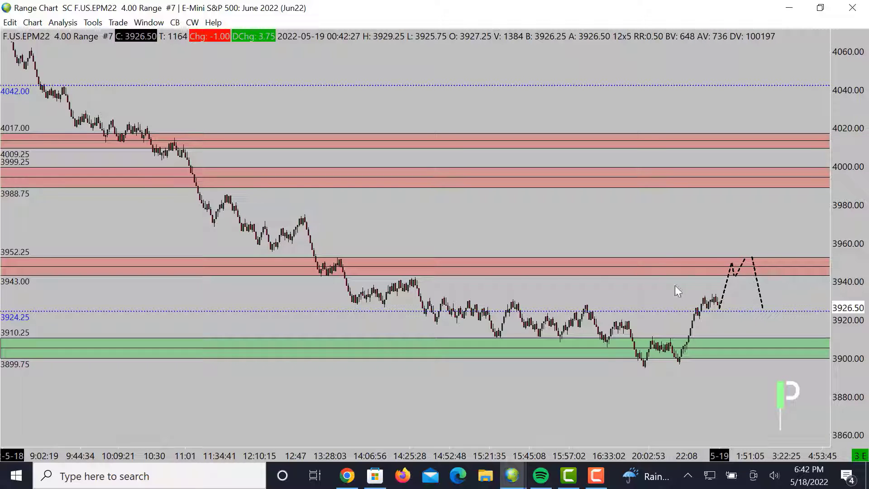
# Undo the earlier path and sketch dashed legs up to the red zone and down to the green zone
pyautogui.hotkey('ctrl', 'z')
pyautogui.hotkey('ctrl', 'z')
pyautogui.hotkey('ctrl', 'z')
pyautogui.hotkey('ctrl', 'z')
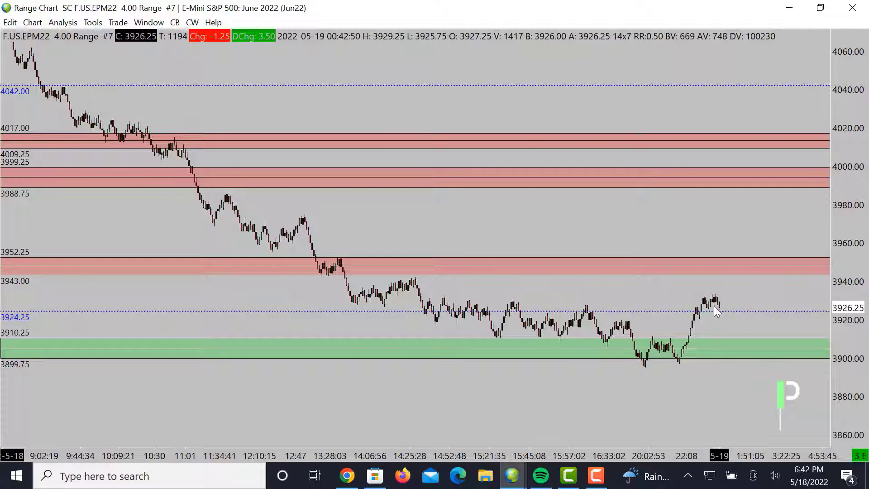
pyautogui.moveTo(718, 309); pyautogui.dragTo(737, 262)
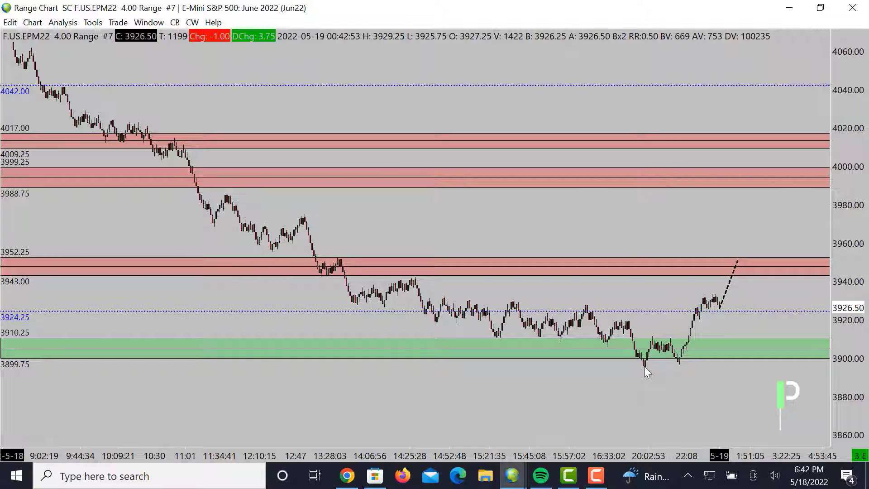
pyautogui.moveTo(716, 308); pyautogui.dragTo(736, 353)
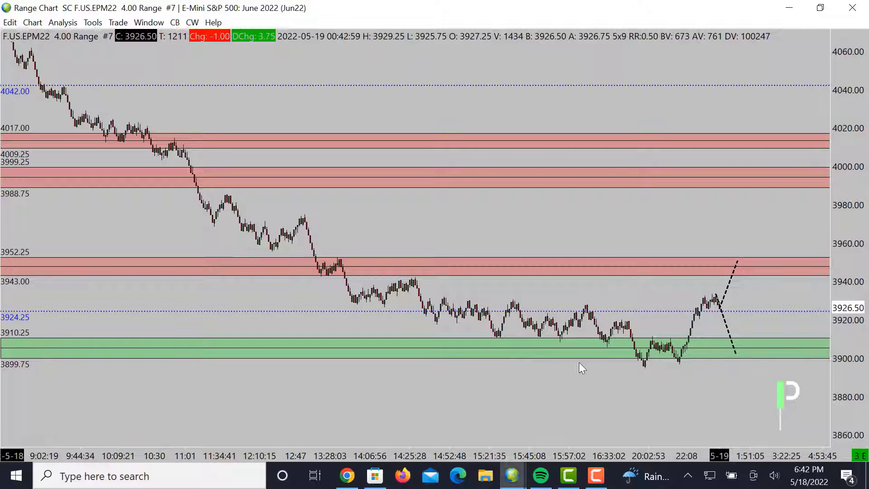
# Add a rebound leg and a dashed trendline along the lows, then undo all dashed drawings
pyautogui.moveTo(733, 358); pyautogui.dragTo(758, 309)
pyautogui.moveTo(624, 362); pyautogui.dragTo(754, 355)
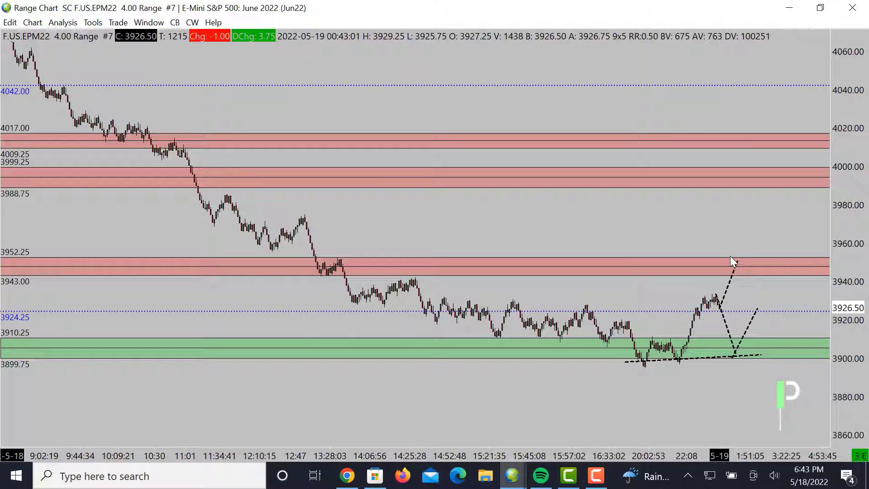
pyautogui.hotkey('ctrl', 'z')
pyautogui.hotkey('ctrl', 'z')
pyautogui.hotkey('ctrl', 'z')
pyautogui.hotkey('ctrl', 'z')
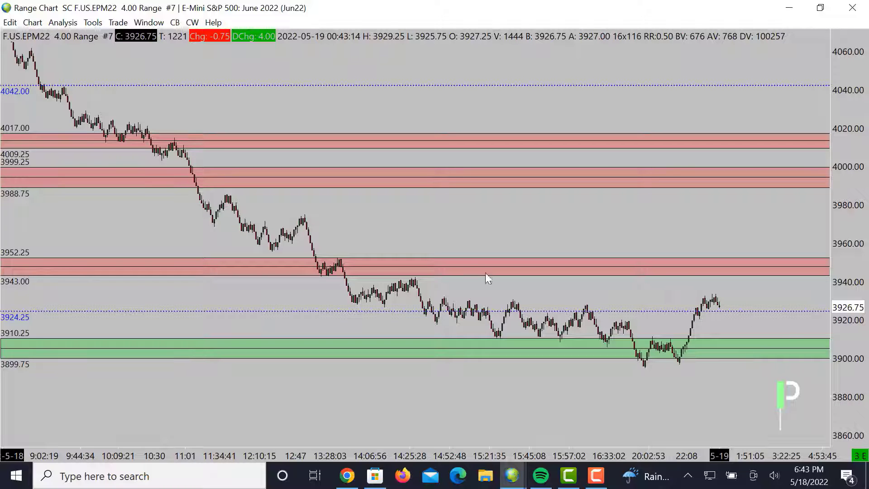
# Restore the E-Mini window, maximize the Gold chart and shift it left for future space
pyautogui.doubleClick(509, 8)
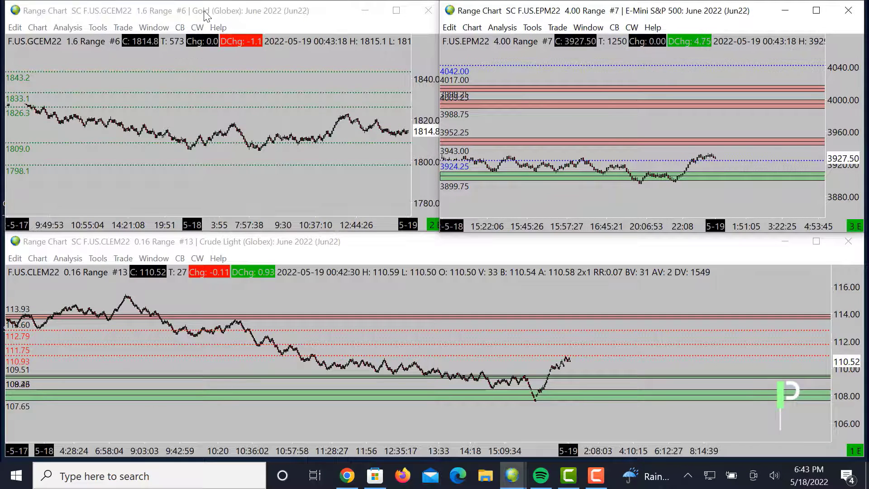
pyautogui.doubleClick(226, 10)
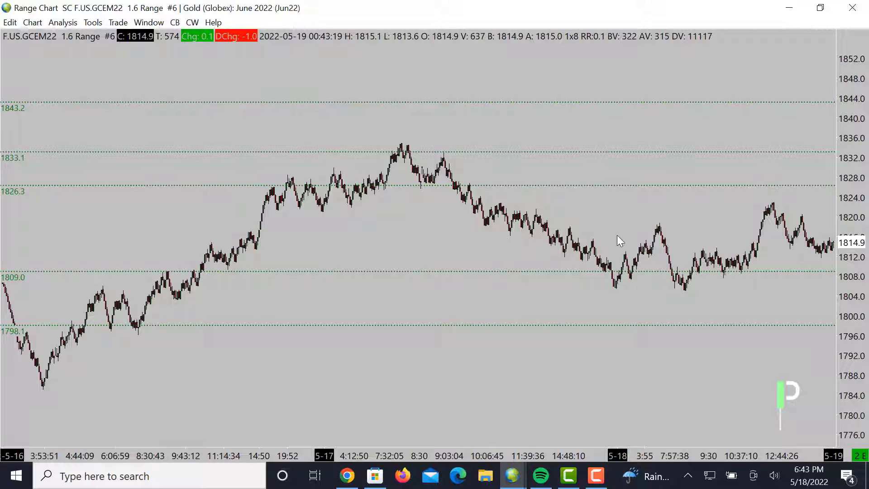
pyautogui.moveTo(609, 225); pyautogui.dragTo(466, 218)
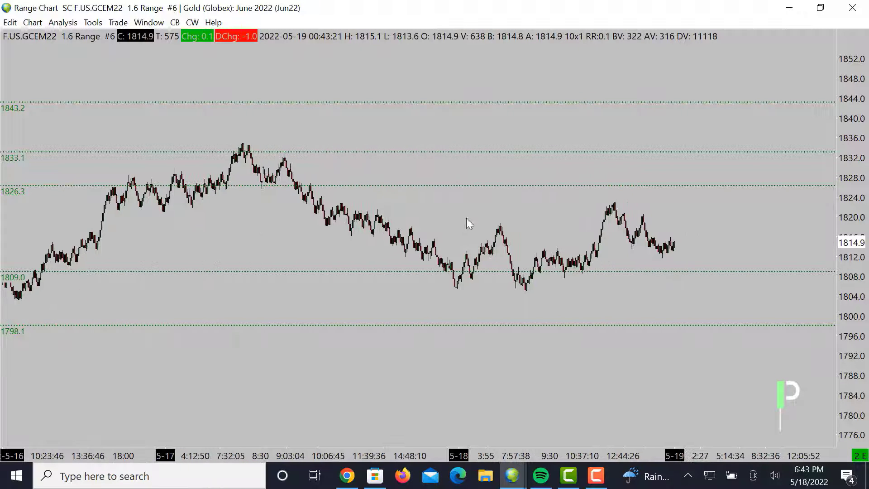
# Sketch a dashed zigzag projection with lows near 1798.1, then undo it and restore the Gold window
pyautogui.click(670, 237)
pyautogui.click(679, 271)
pyautogui.click(697, 176)
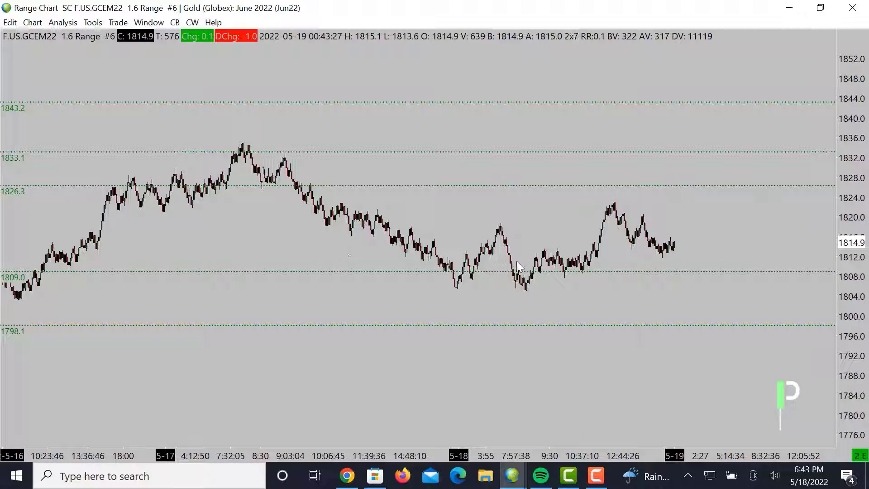
pyautogui.click(698, 329)
pyautogui.click(700, 307)
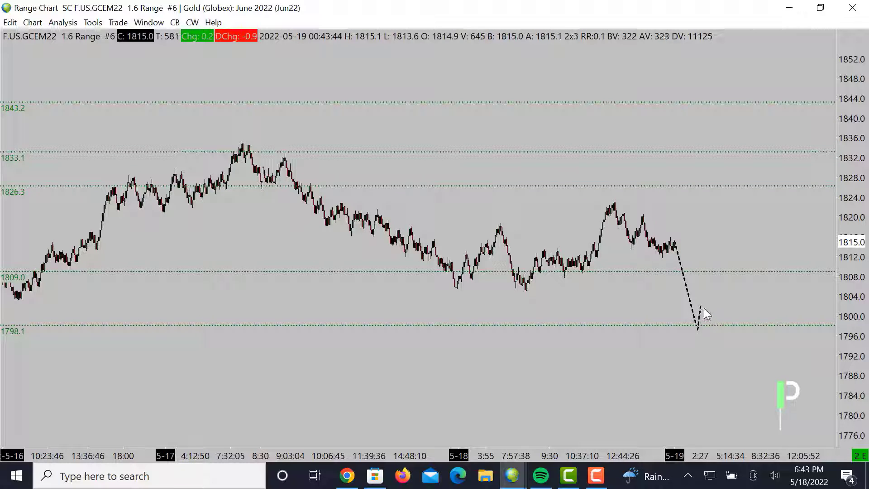
pyautogui.click(715, 331)
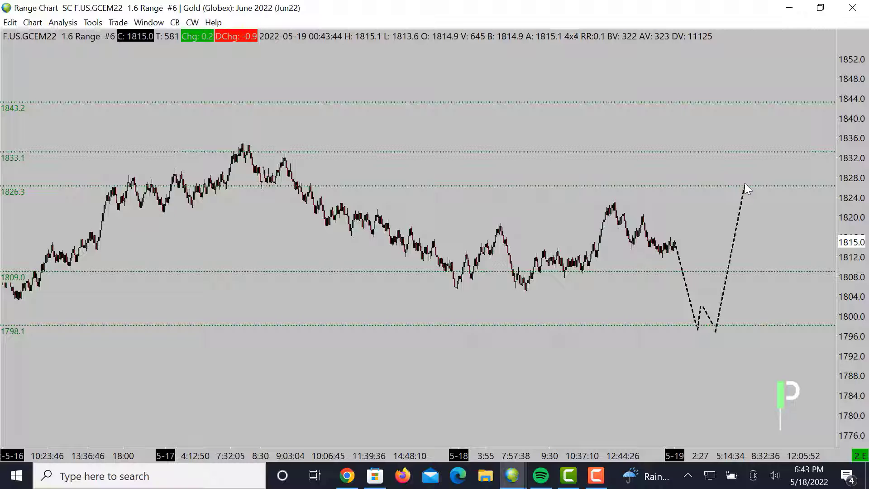
pyautogui.hotkey('ctrl', 'z')
pyautogui.hotkey('ctrl', 'z')
pyautogui.hotkey('ctrl', 'z')
pyautogui.hotkey('ctrl', 'z')
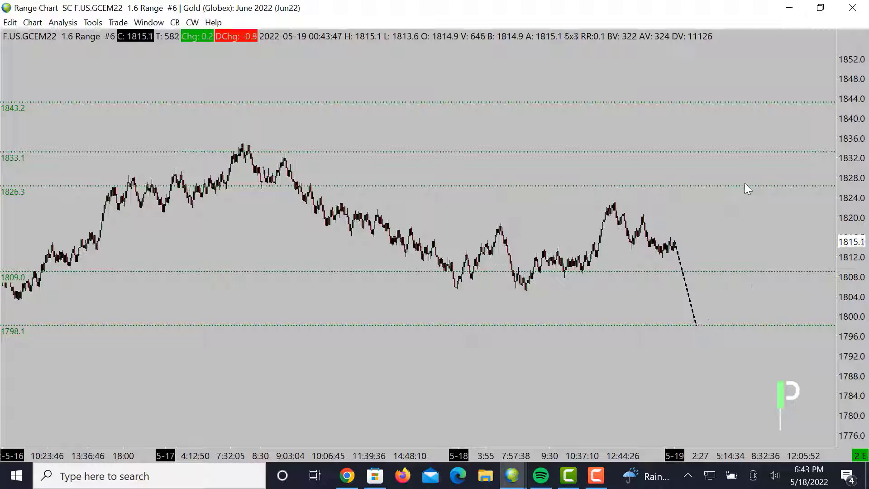
pyautogui.doubleClick(639, 13)
# Maximize the Crude Light chart and try a dashed rising projection line, then undo it
pyautogui.doubleClick(555, 241)
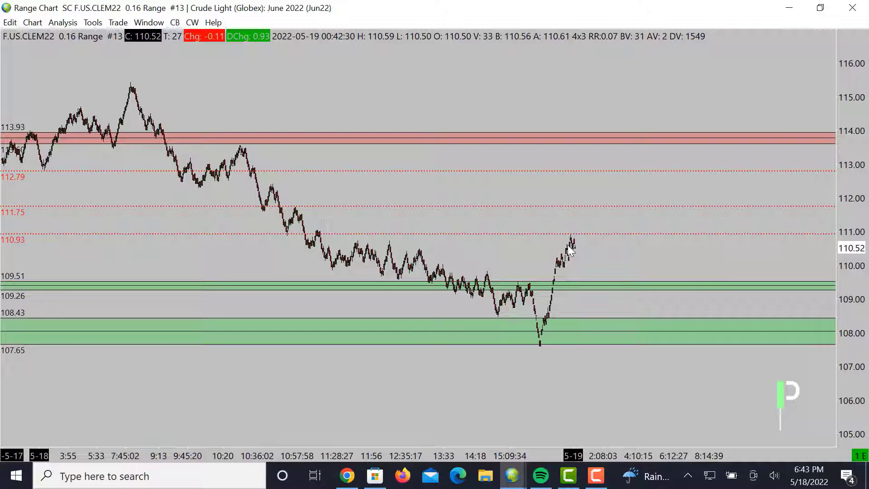
pyautogui.moveTo(597, 226)
pyautogui.mouseDown()
pyautogui.moveTo(606, 209)
pyautogui.moveTo(639, 273)
pyautogui.mouseUp()
pyautogui.hotkey('ctrl', 'z')
pyautogui.hotkey('ctrl', 'z')
# Draw dashed lines into the green zone and along the lows, then undo them and remove the 112.79 and 110.93 levels
pyautogui.moveTo(578, 244)
pyautogui.mouseDown()
pyautogui.moveTo(628, 347)
pyautogui.moveTo(621, 341)
pyautogui.moveTo(655, 244)
pyautogui.mouseUp()
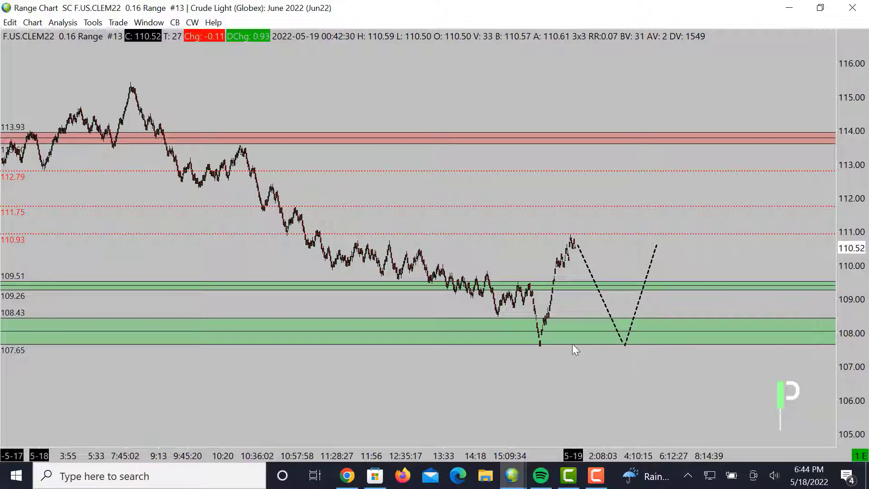
pyautogui.moveTo(539, 337); pyautogui.dragTo(664, 346)
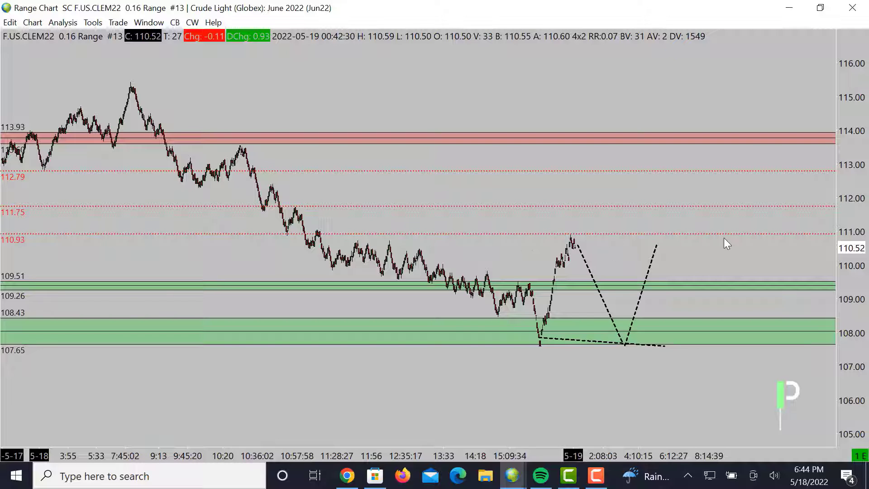
pyautogui.hotkey('ctrl', 'z')
pyautogui.hotkey('ctrl', 'z')
pyautogui.hotkey('ctrl', 'z')
pyautogui.hotkey('ctrl', 'z')
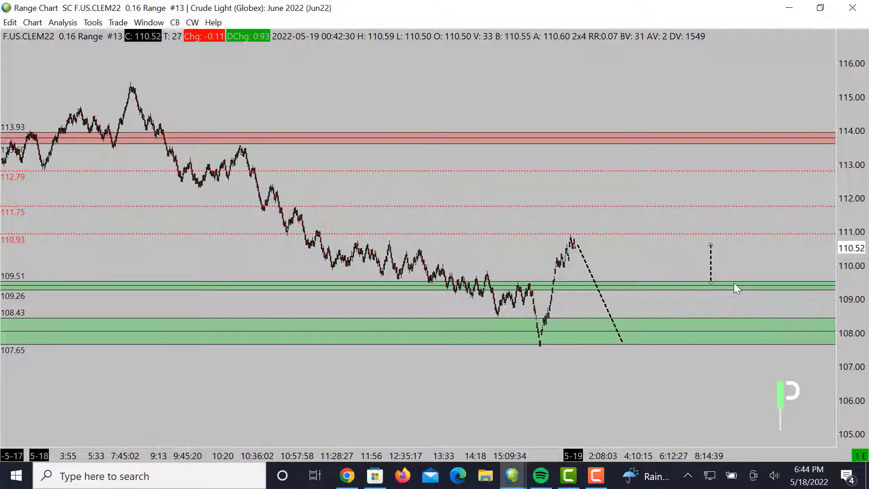
pyautogui.hotkey('ctrl', 'z')
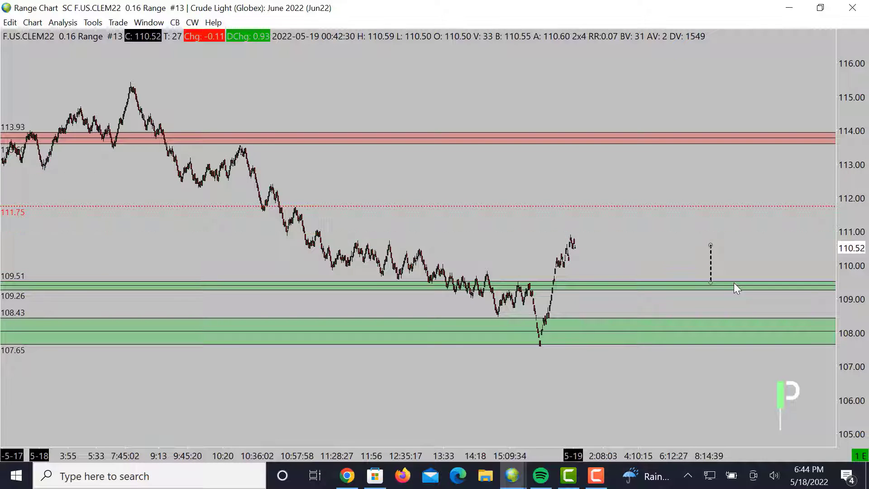